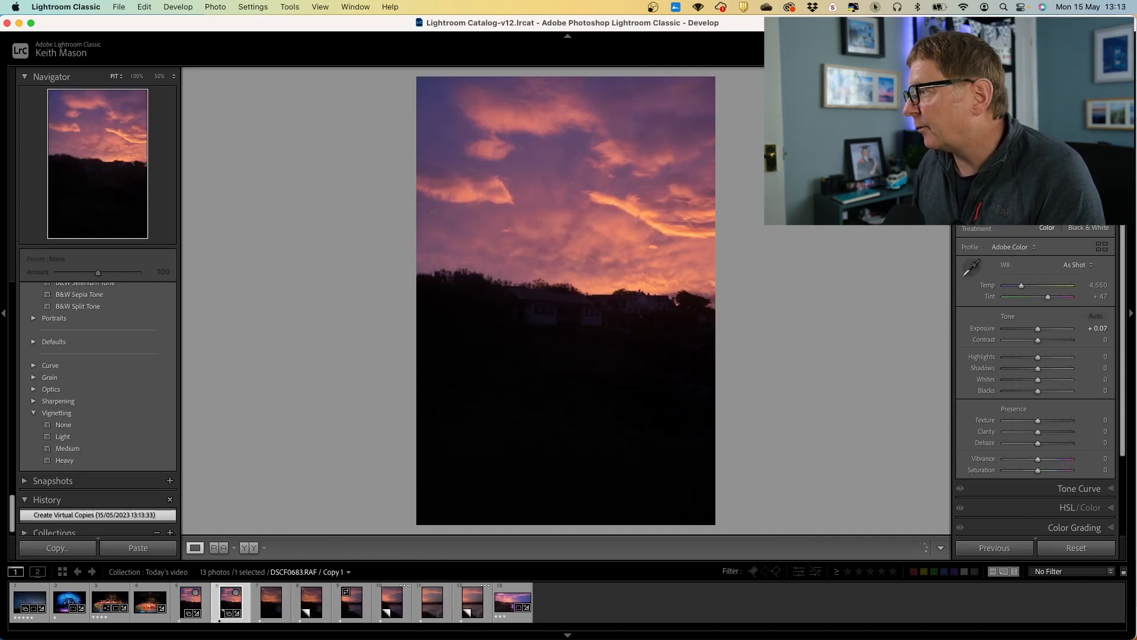
Open the Detail panel and launch AI Denoise on the selected photo, previewing the enhanced result at amount 50
scroll(1084, 501, down, 3)
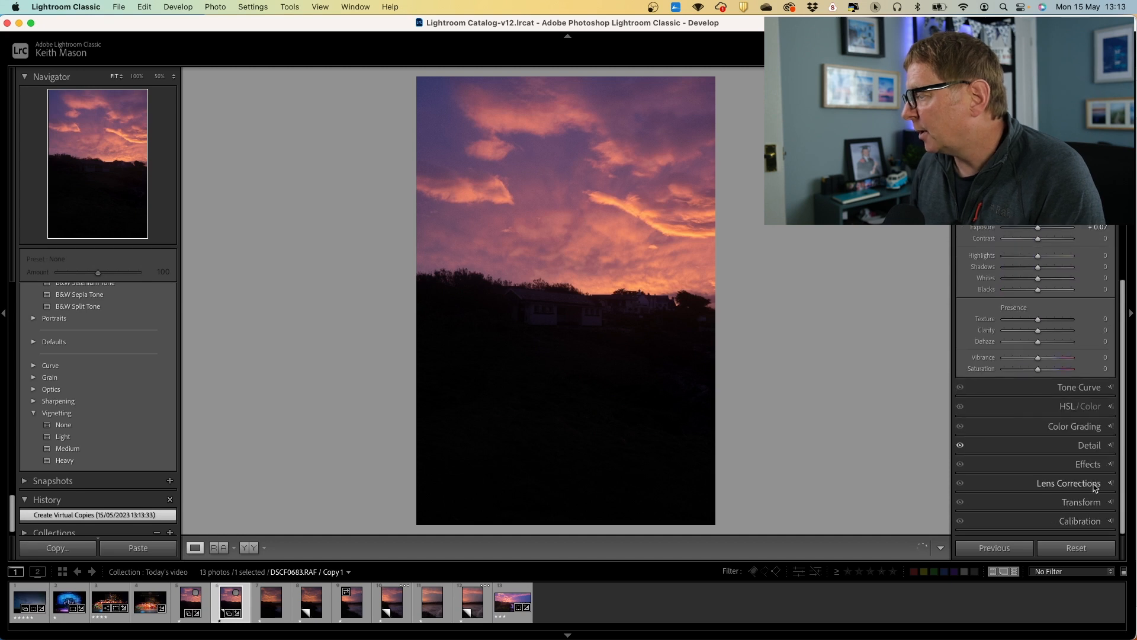
click(1110, 445)
click(1111, 289)
click(1111, 288)
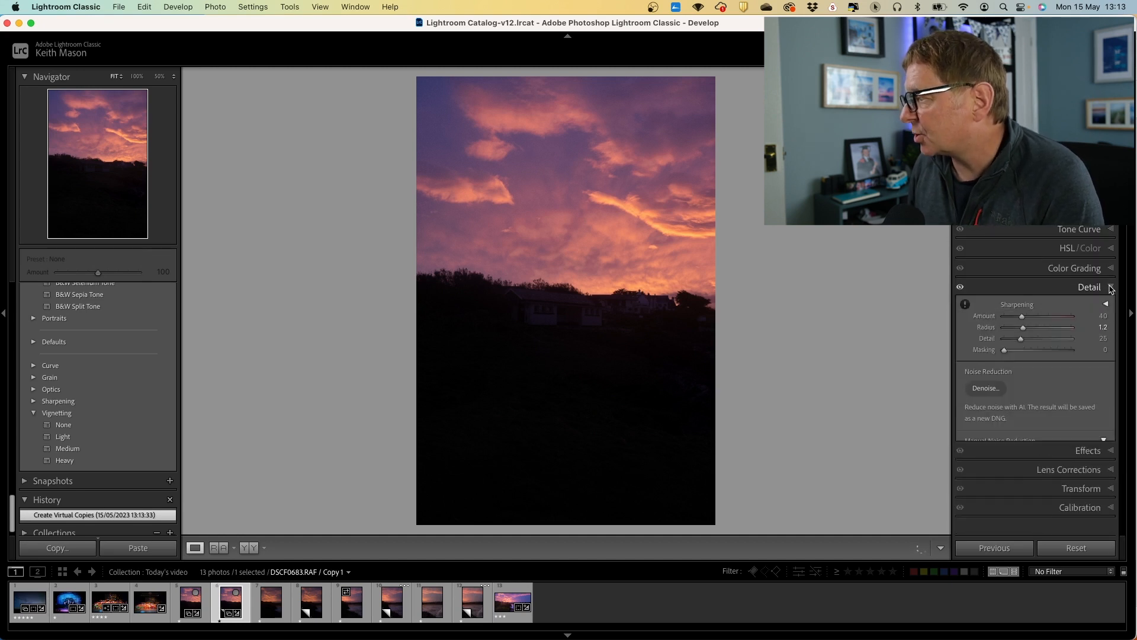
click(986, 389)
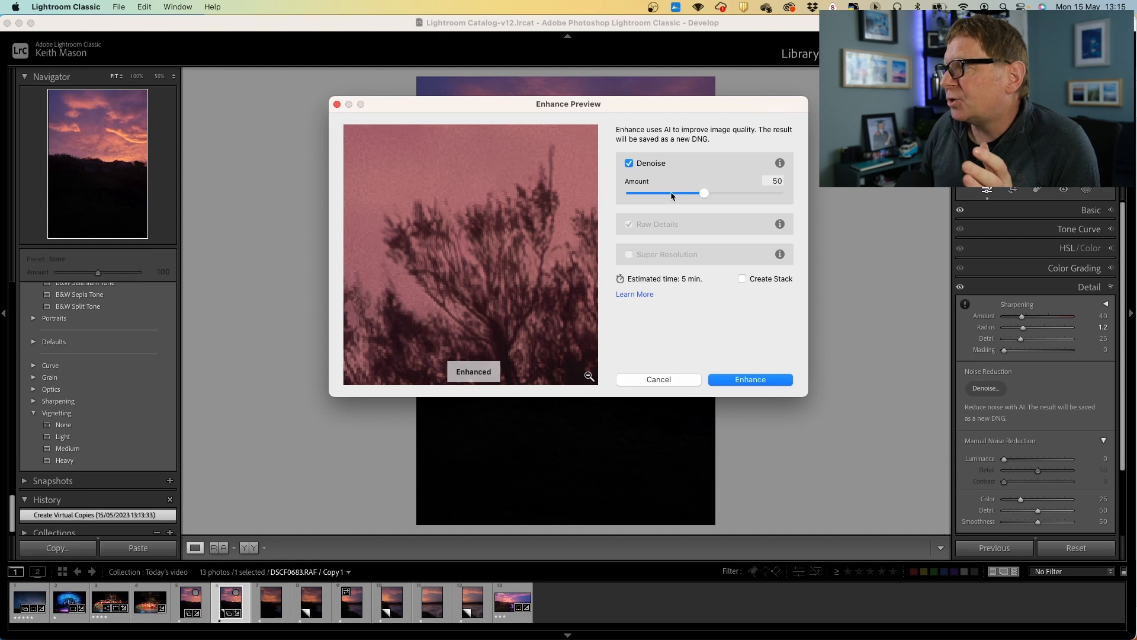
click(449, 206)
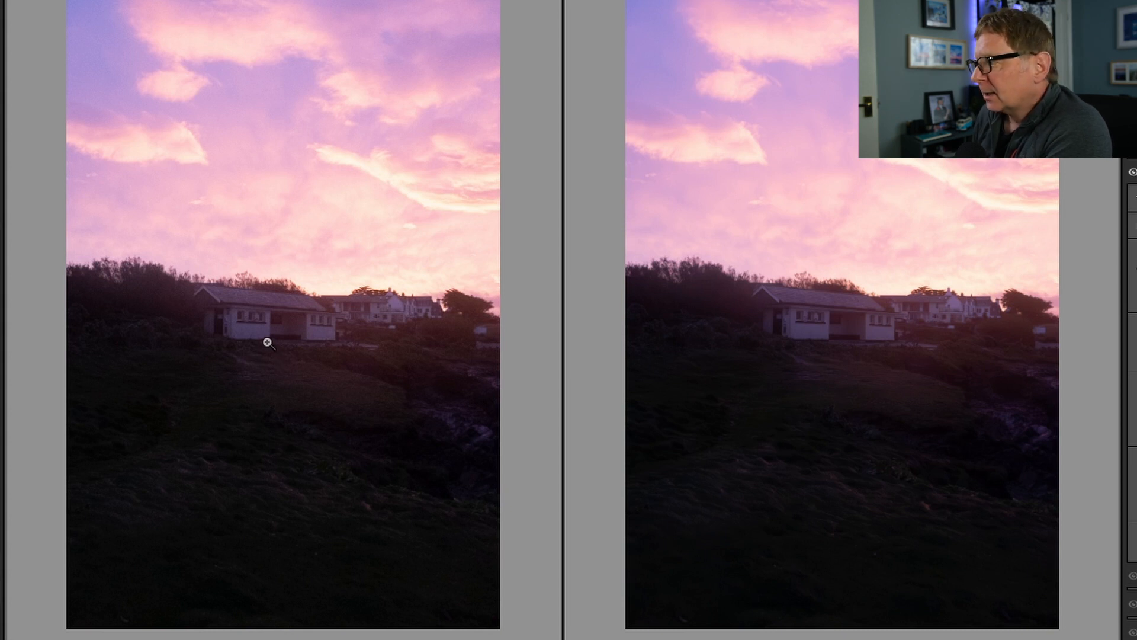
Compare the original and denoised photos side by side, zooming in on the house and foreground
click(825, 337)
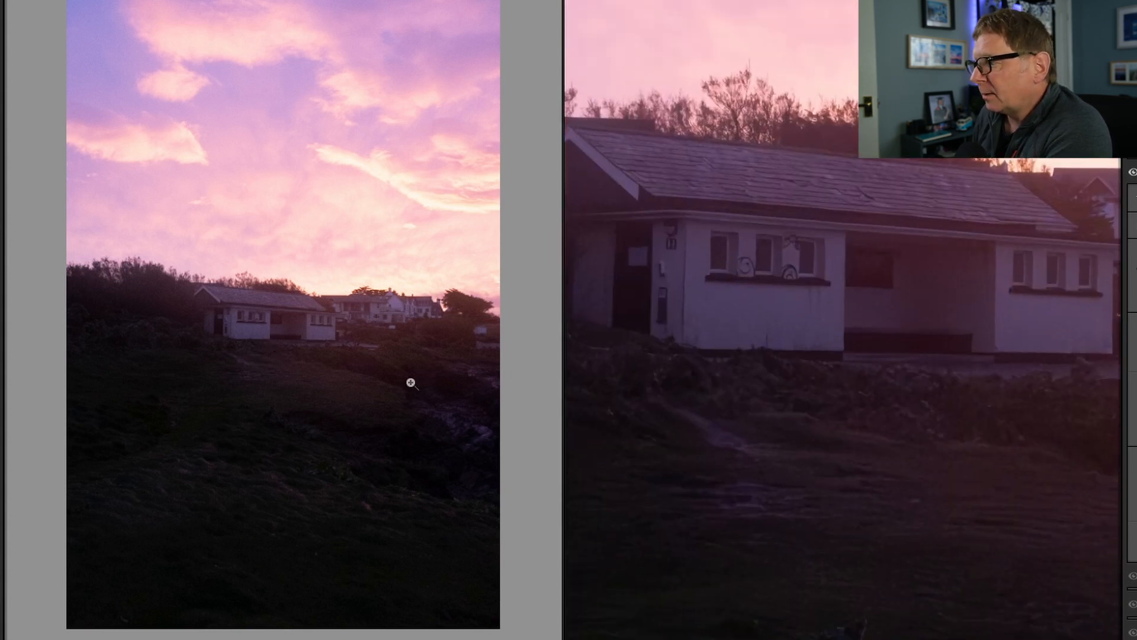
click(307, 349)
drag(312, 350, 290, 470)
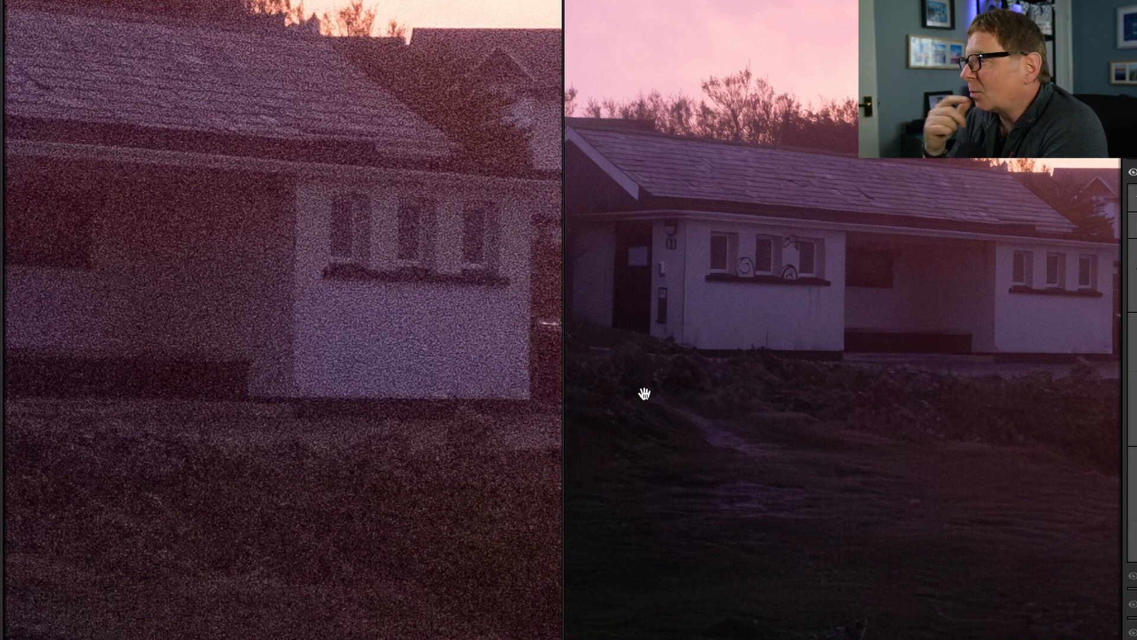
click(688, 317)
click(349, 304)
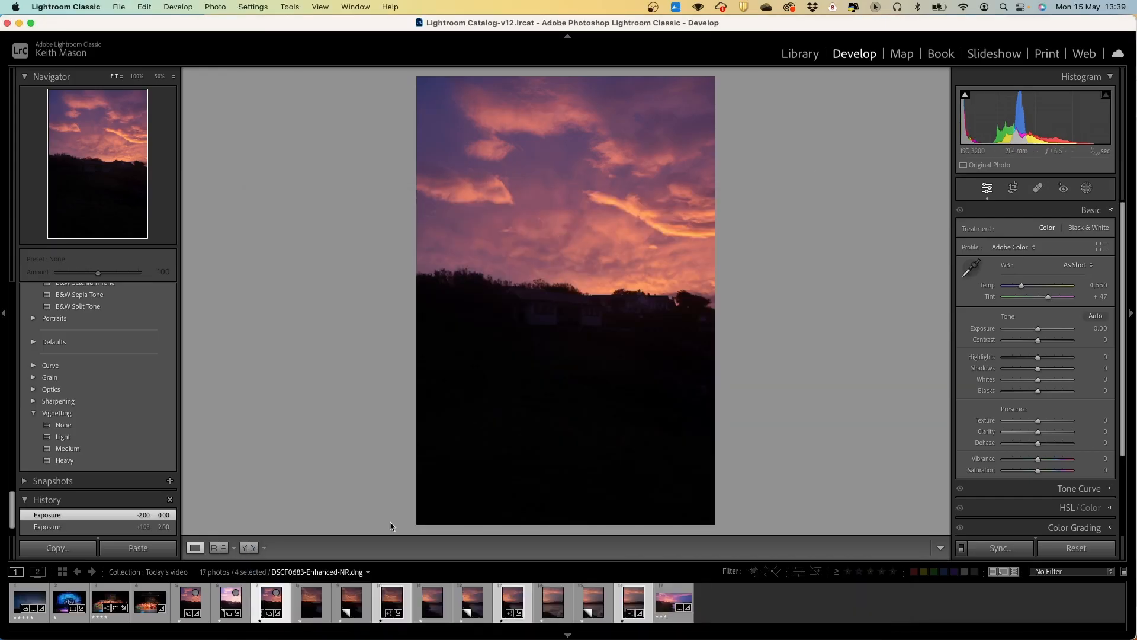
Merge the four selected denoised photos into a panorama using the Perspective projection with Auto Crop
right_click(522, 600)
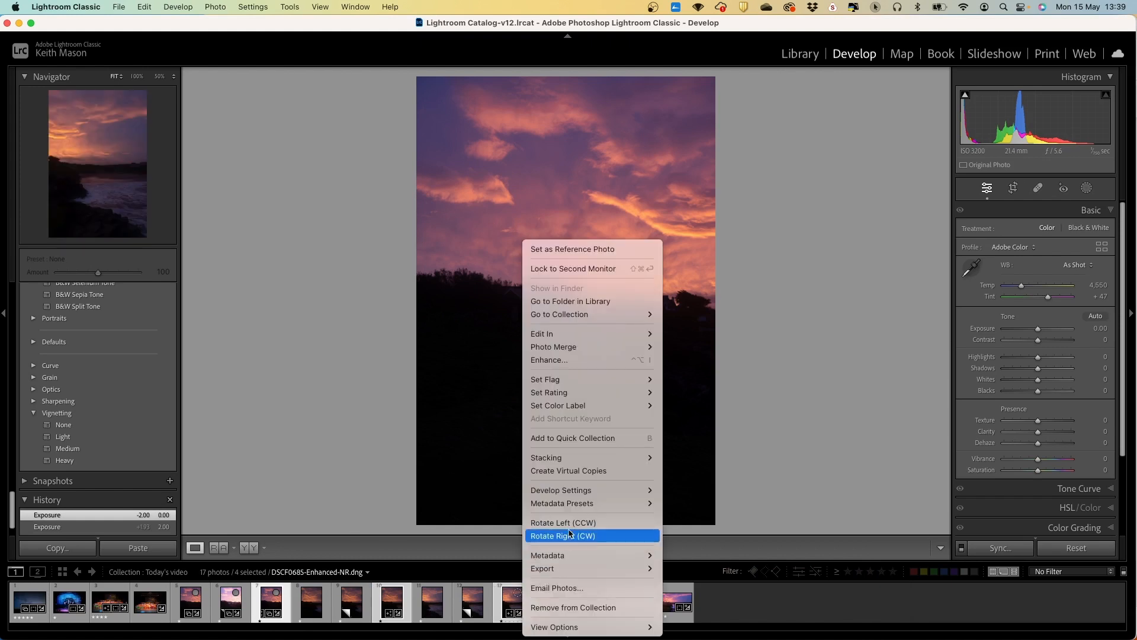
mouse_move(601, 347)
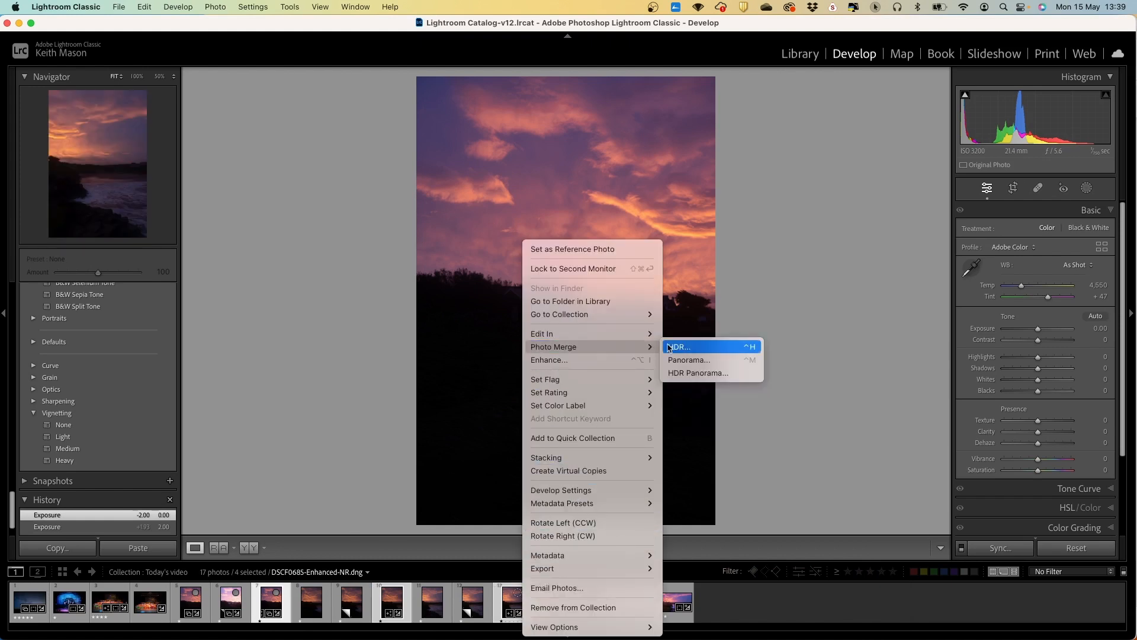
click(704, 360)
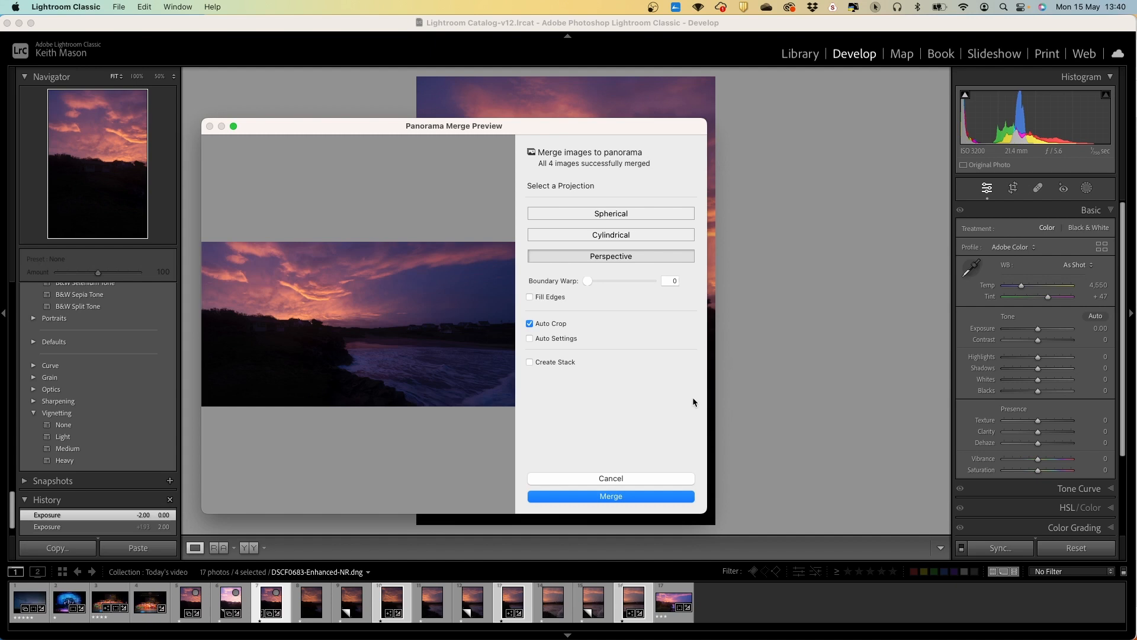
click(621, 497)
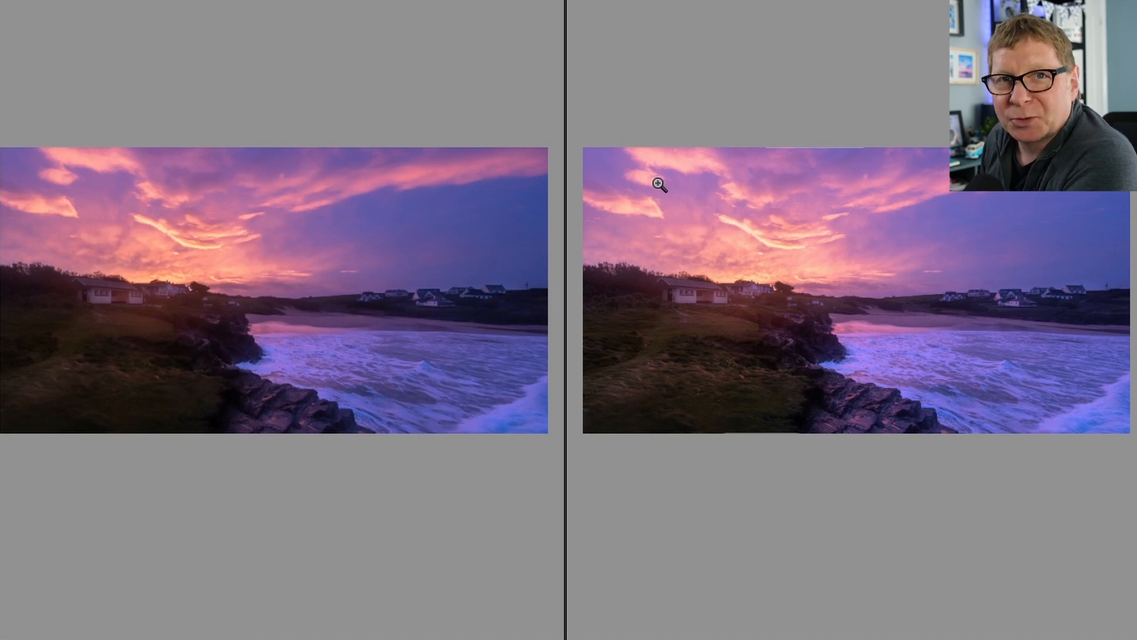
Compare the two panoramas side by side, zooming in on the house to inspect noise
click(686, 291)
click(687, 290)
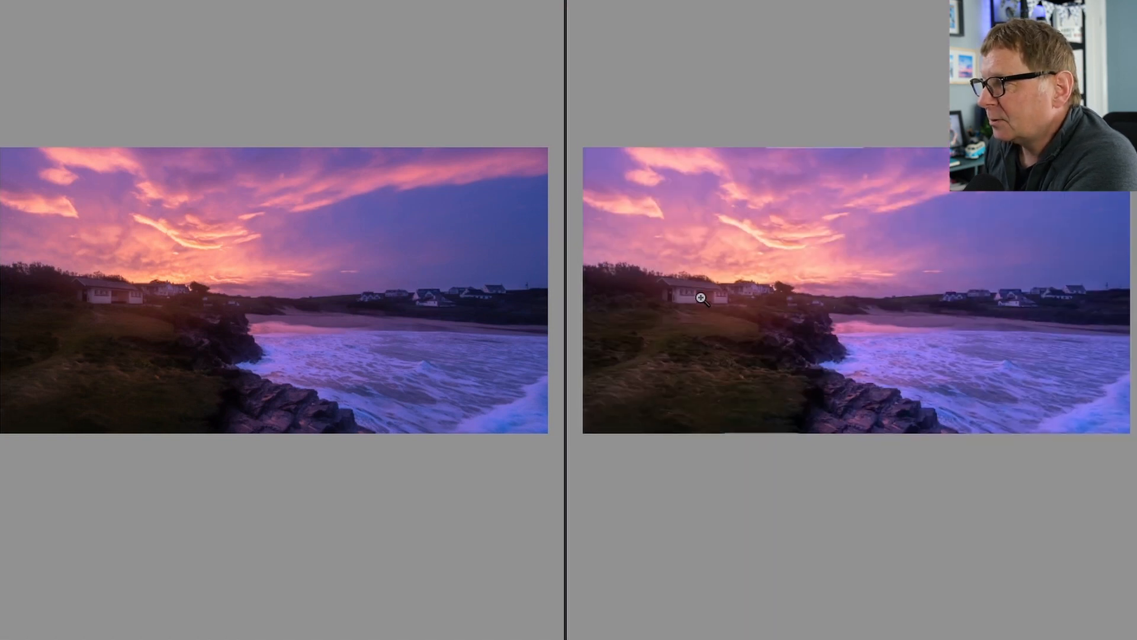
click(690, 301)
drag(690, 301, 924, 198)
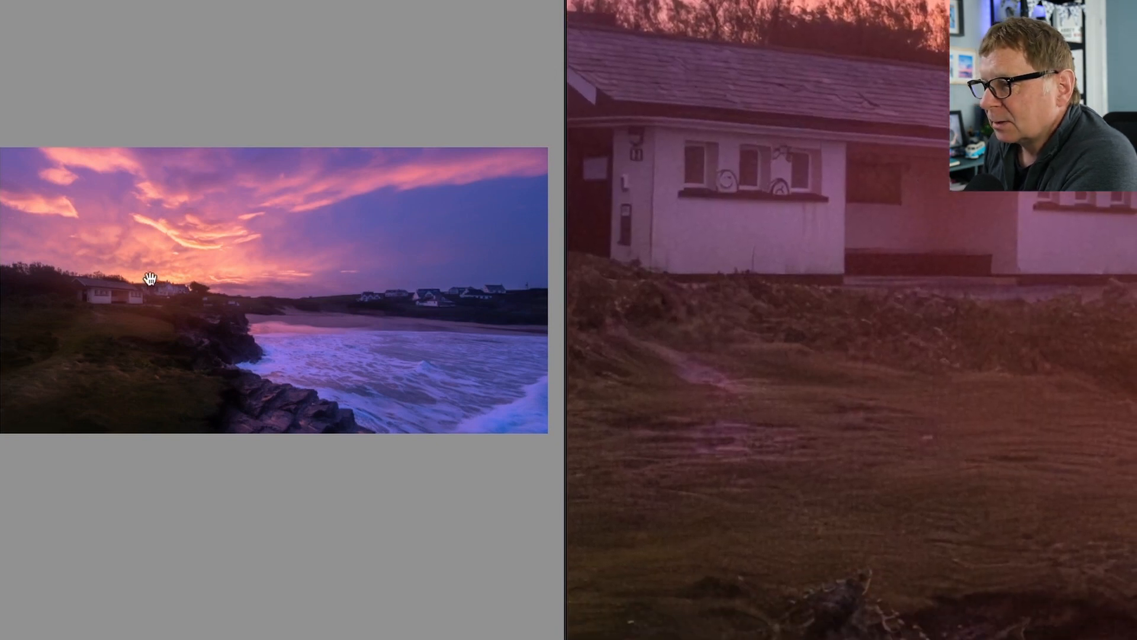
click(103, 296)
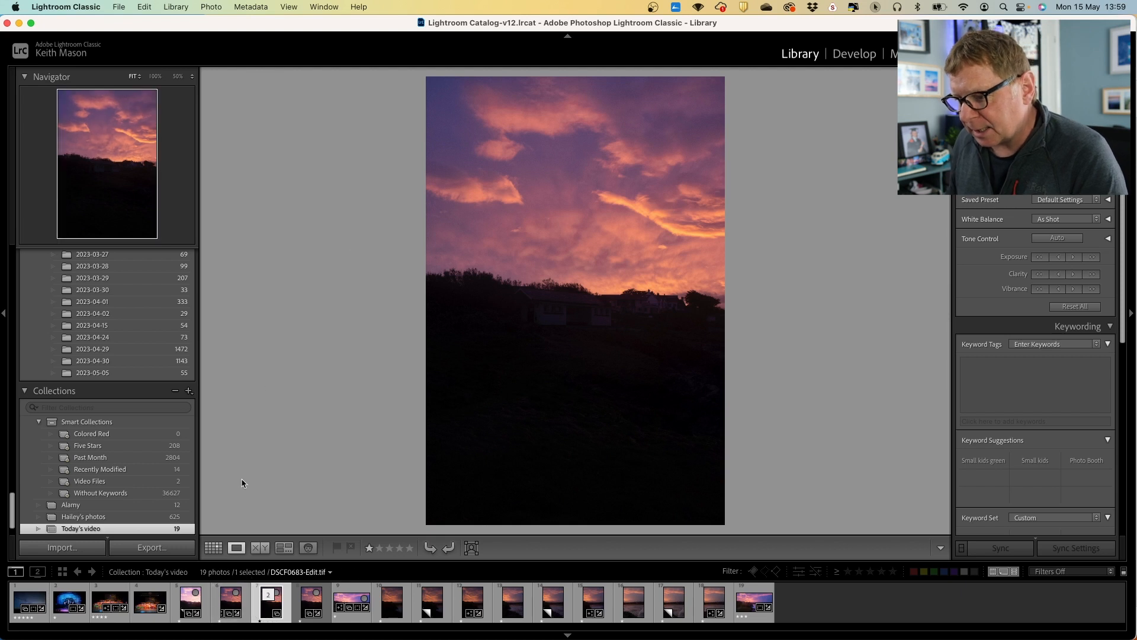
Open the DSCF0683 virtual copy in Develop and send it to Topaz DeNoise AI as a copy with Lightroom adjustments
click(231, 605)
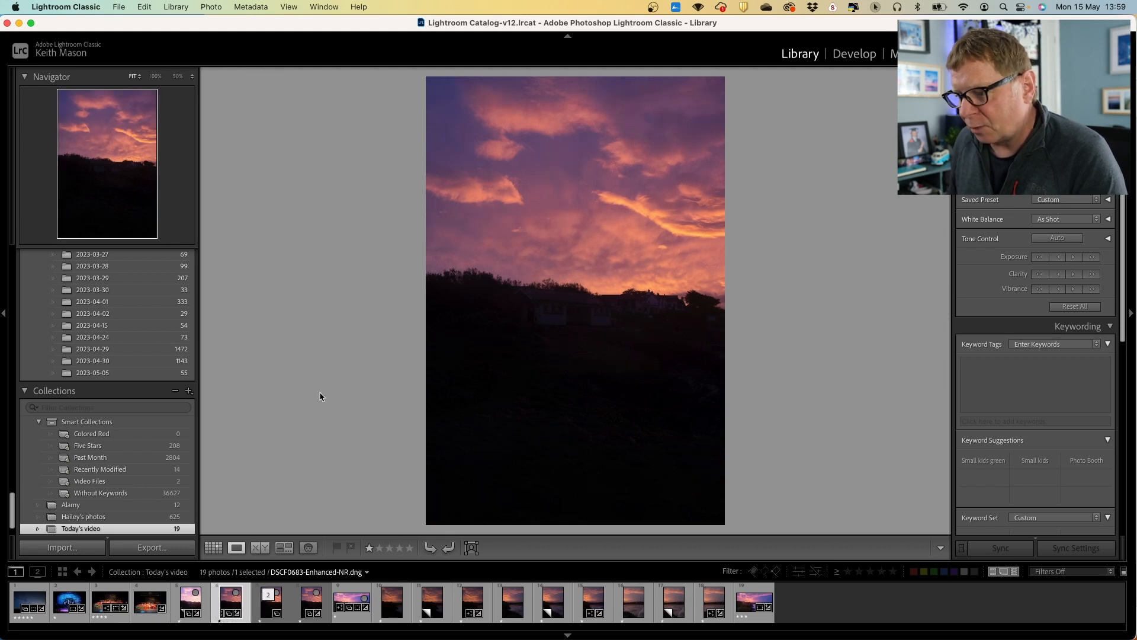
key(Left)
key(d)
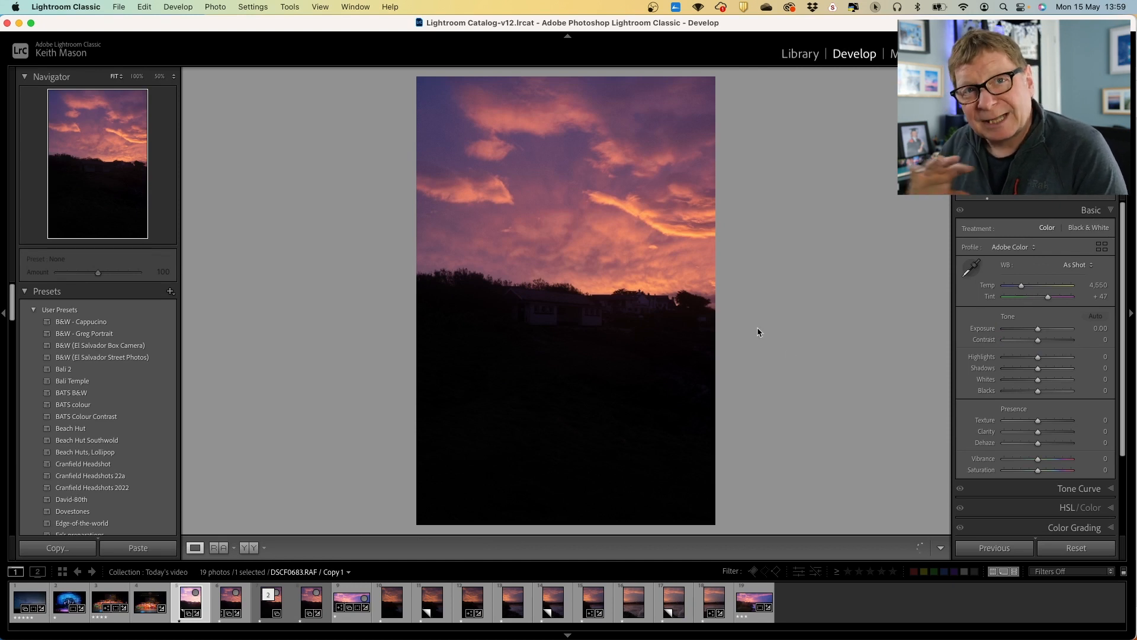
right_click(552, 212)
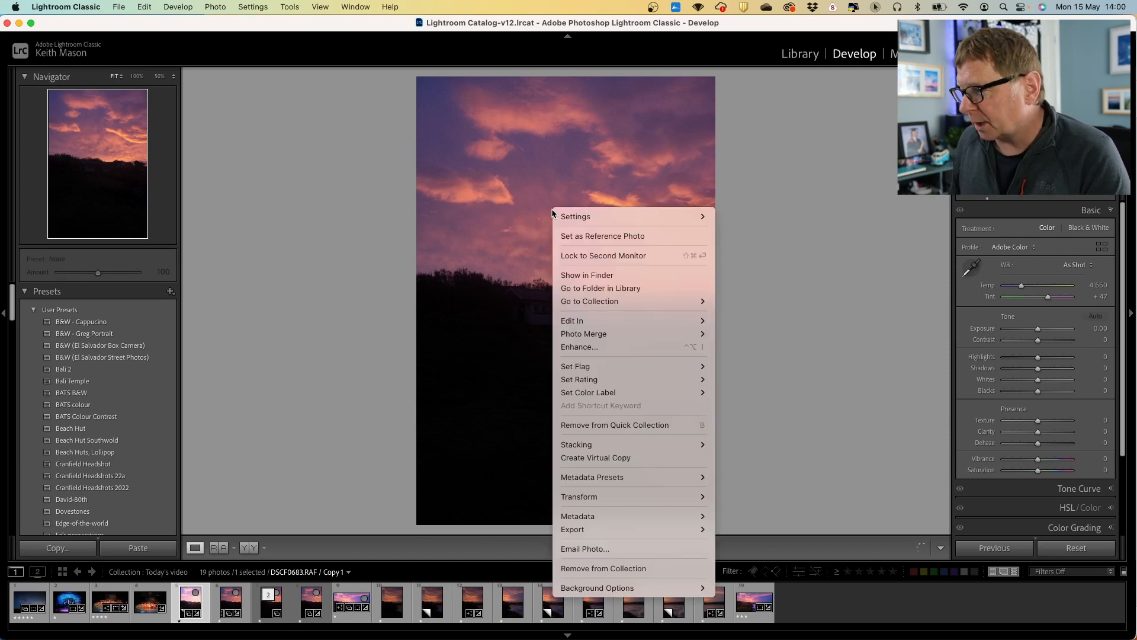
mouse_move(616, 521)
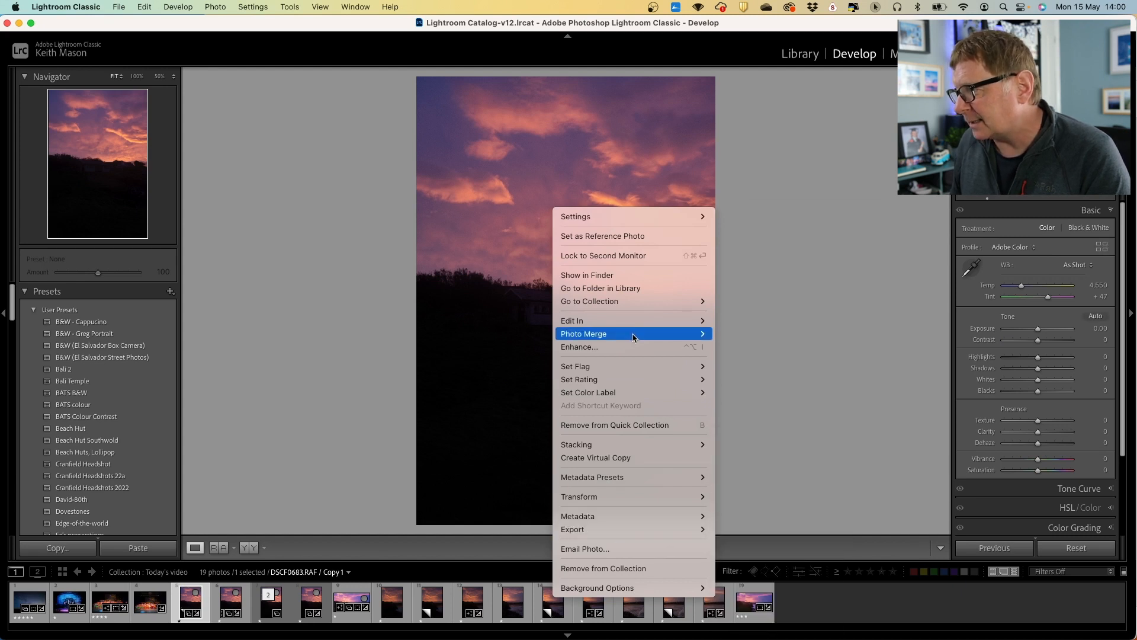
mouse_move(638, 325)
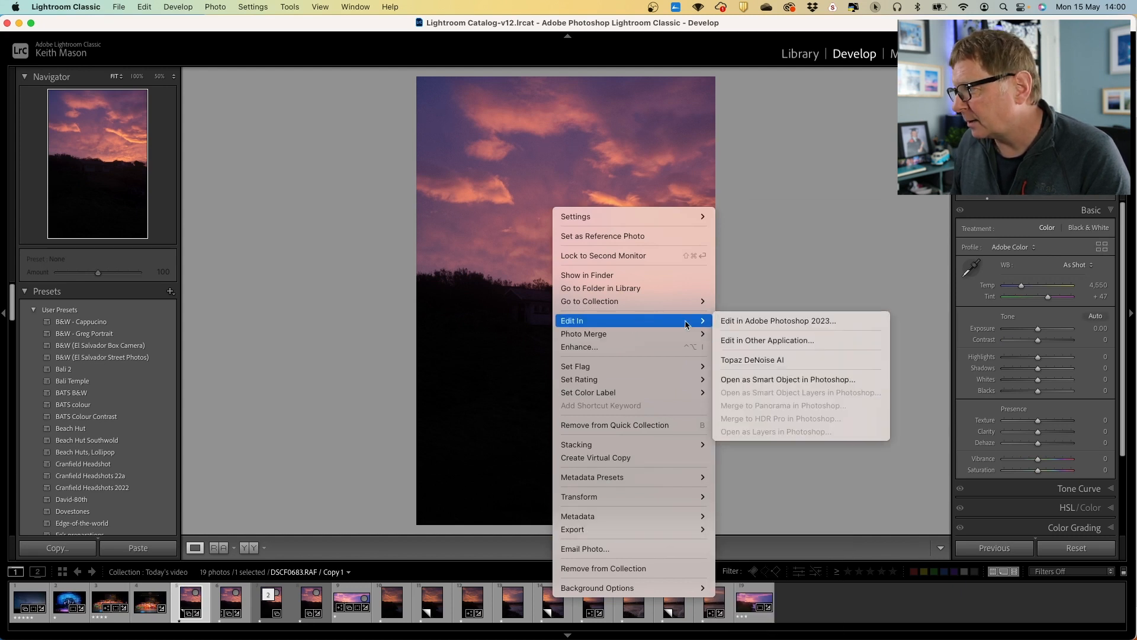
click(762, 361)
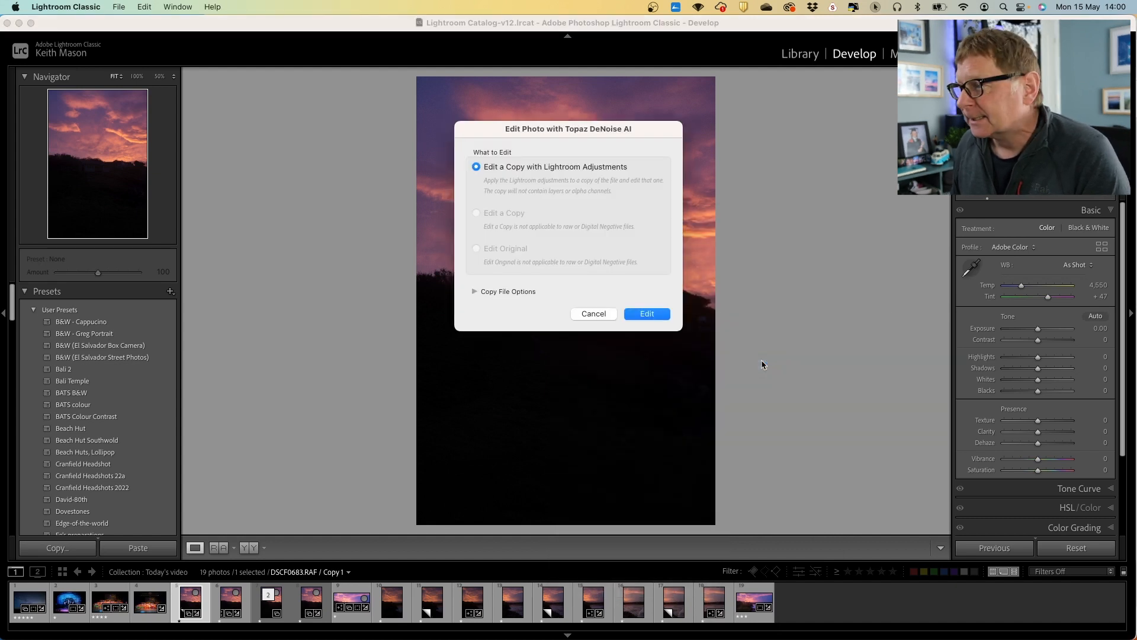
click(646, 313)
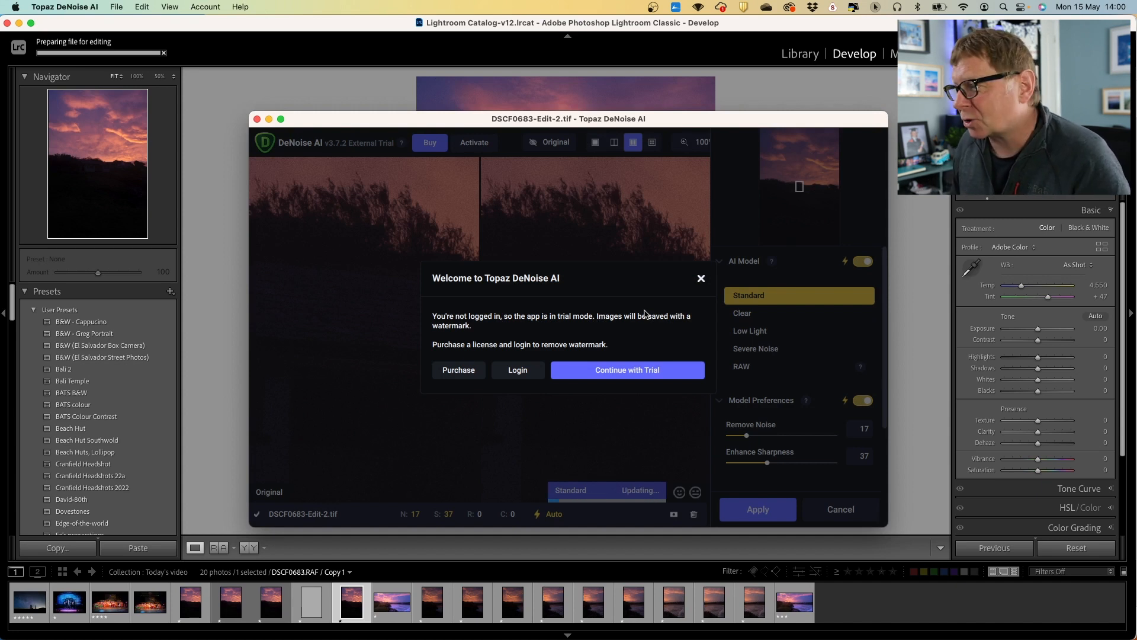
Continue in trial mode and apply the Standard model denoise, saving the result with a watermark
click(592, 371)
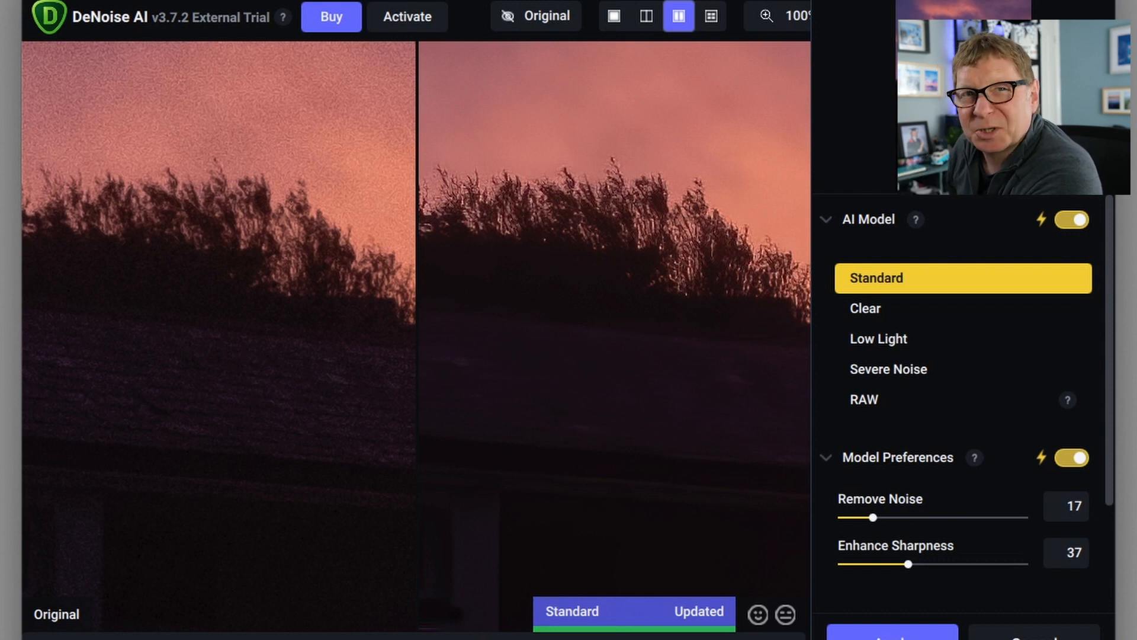
click(893, 632)
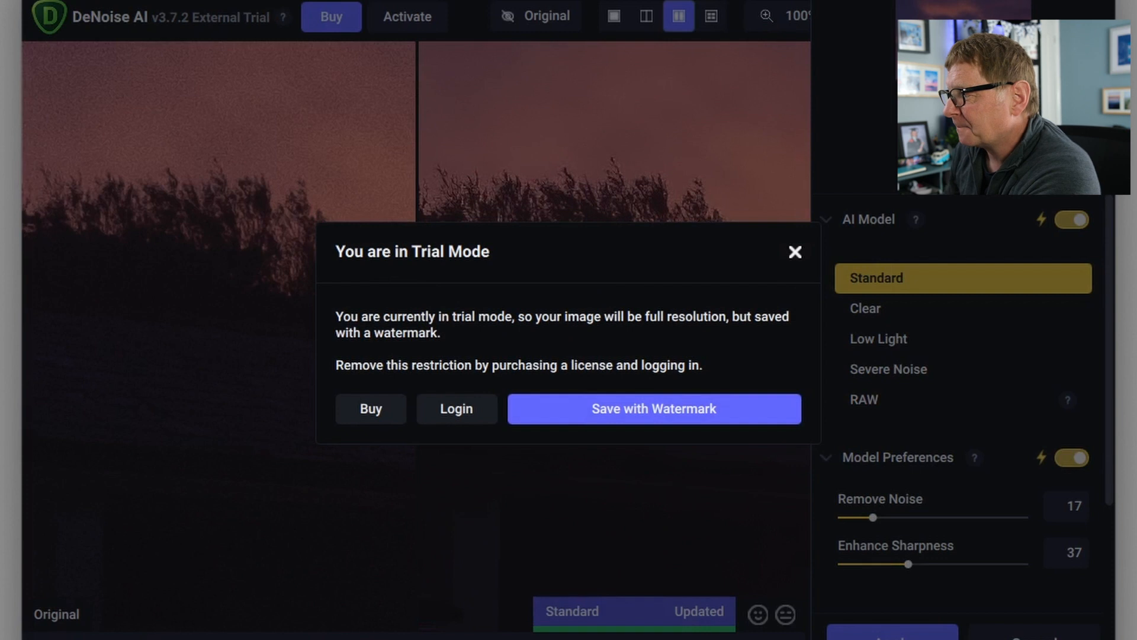
click(639, 411)
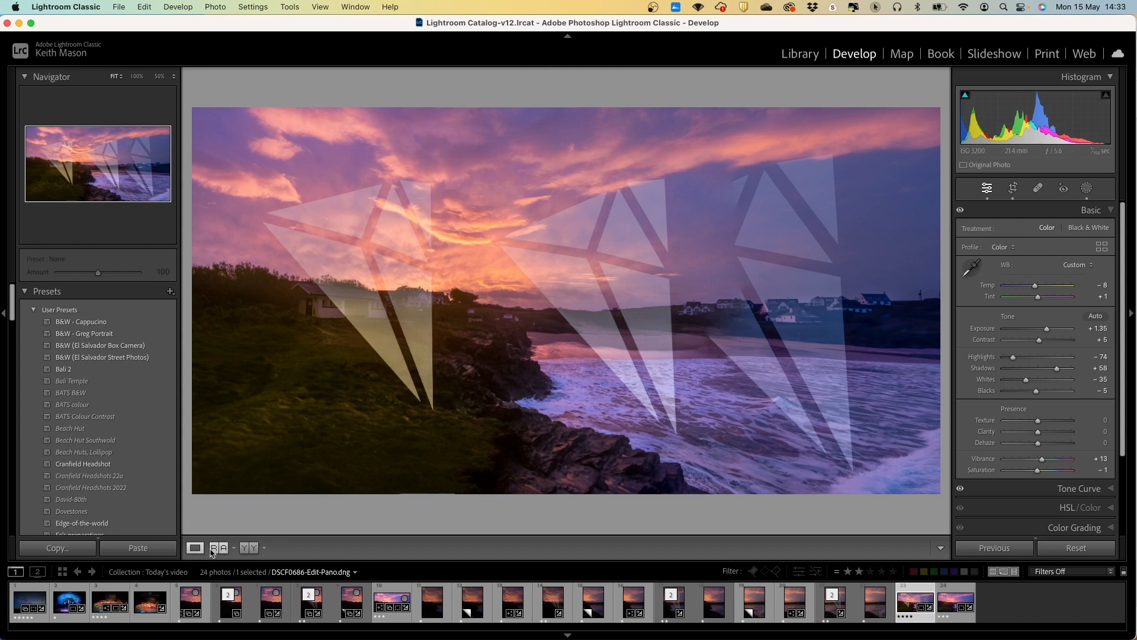
Compare the panorama against the reference photo side by side, zooming into the house, sky, beach and distant houses
click(212, 550)
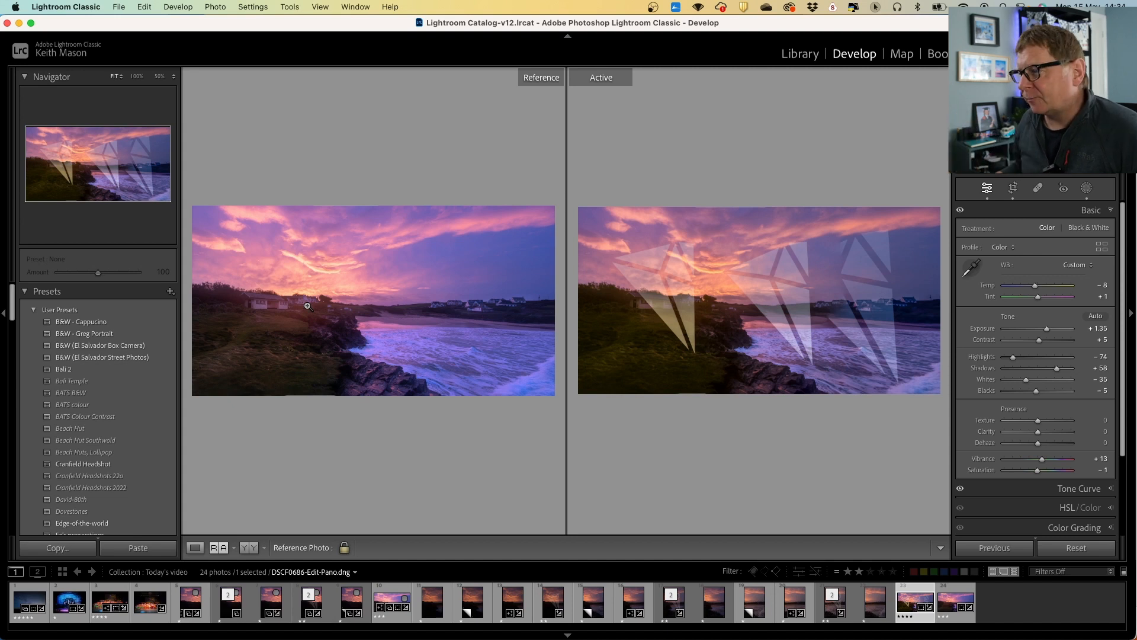
click(653, 298)
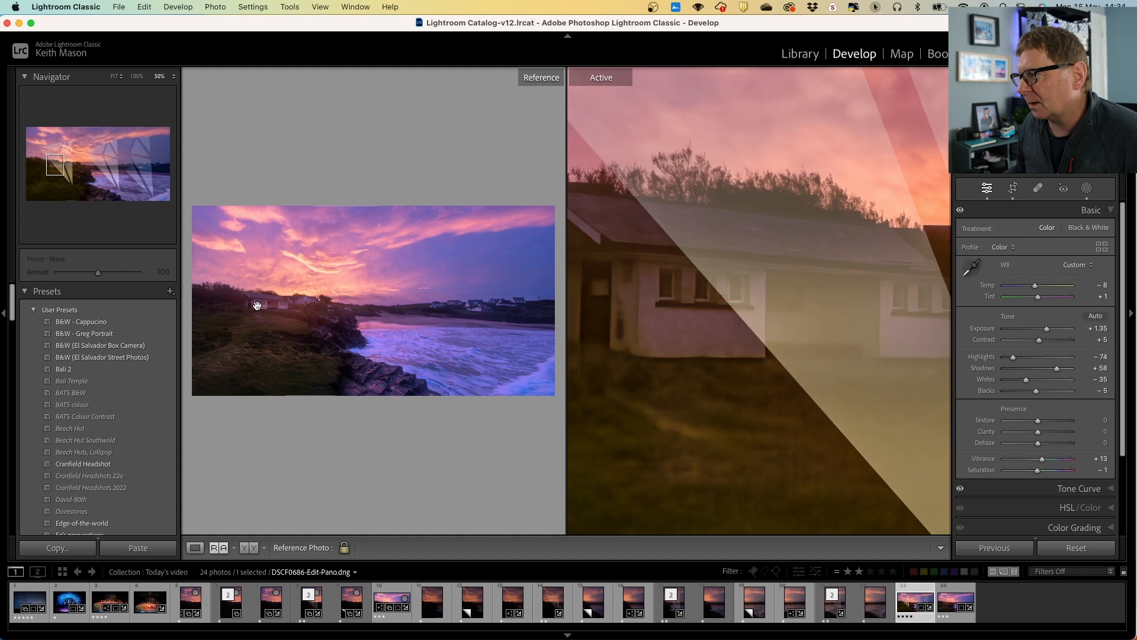
click(255, 304)
drag(295, 312, 373, 386)
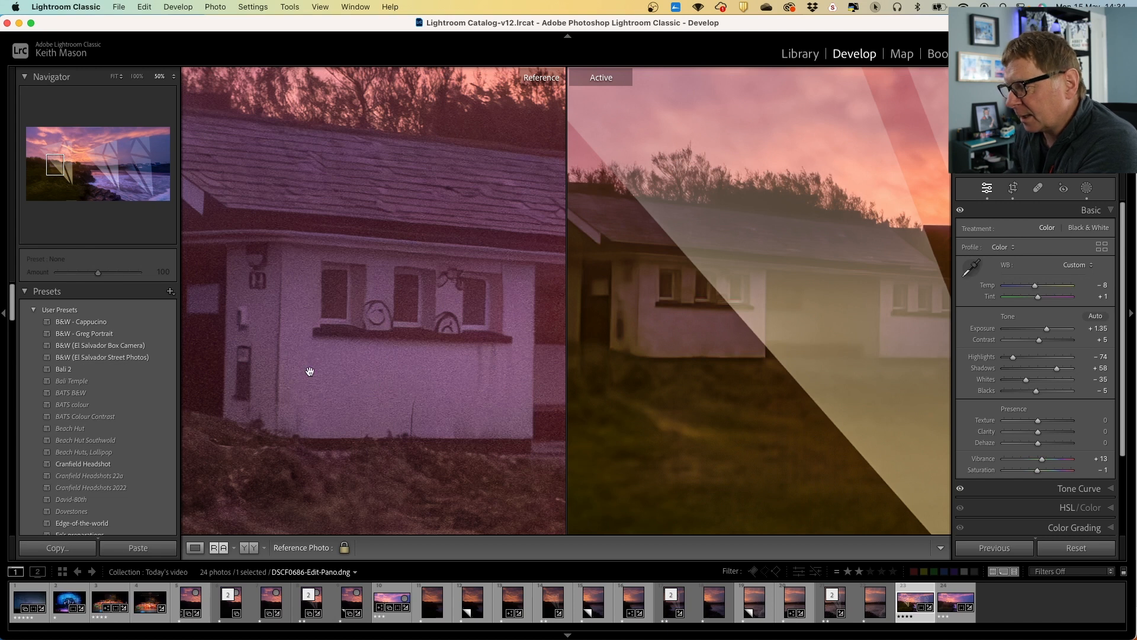
drag(503, 303, 429, 536)
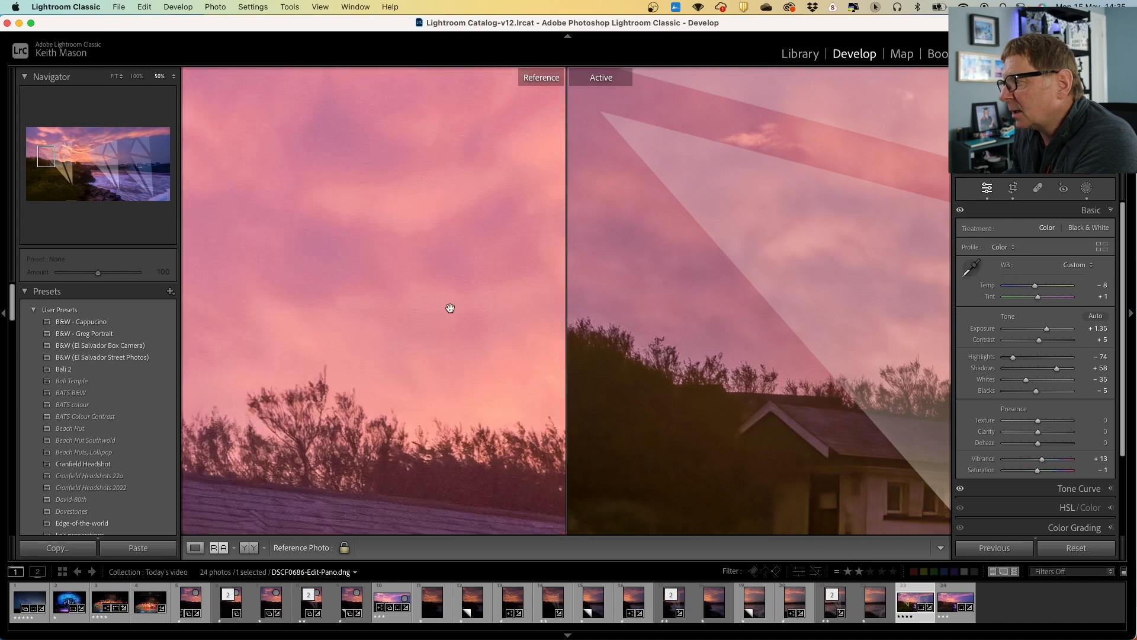
drag(656, 256, 804, 367)
click(803, 362)
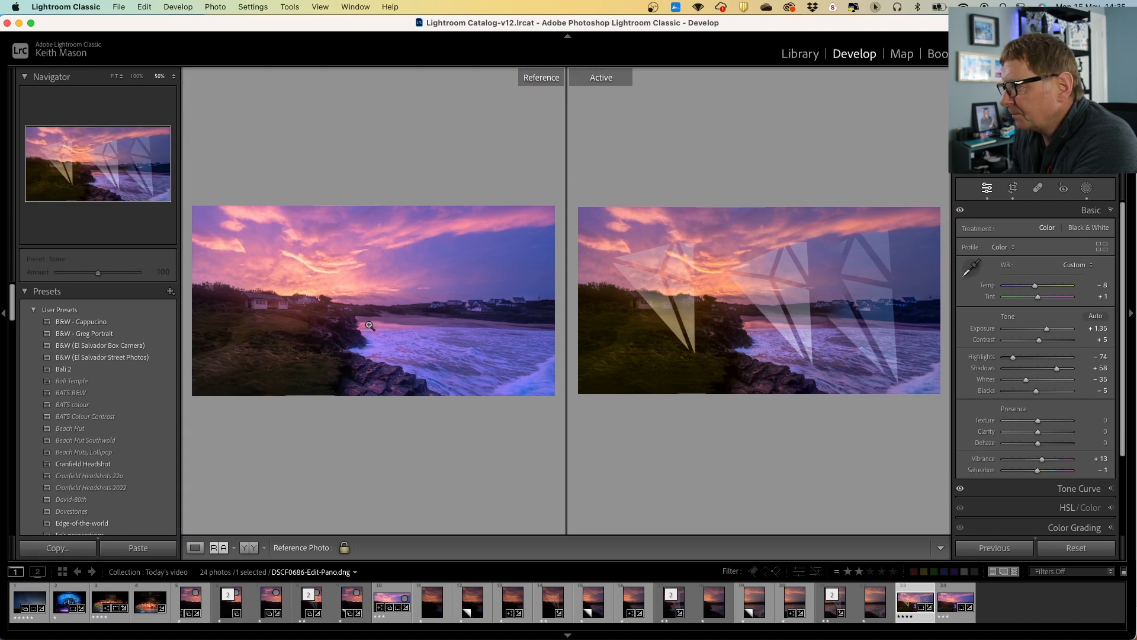
click(590, 358)
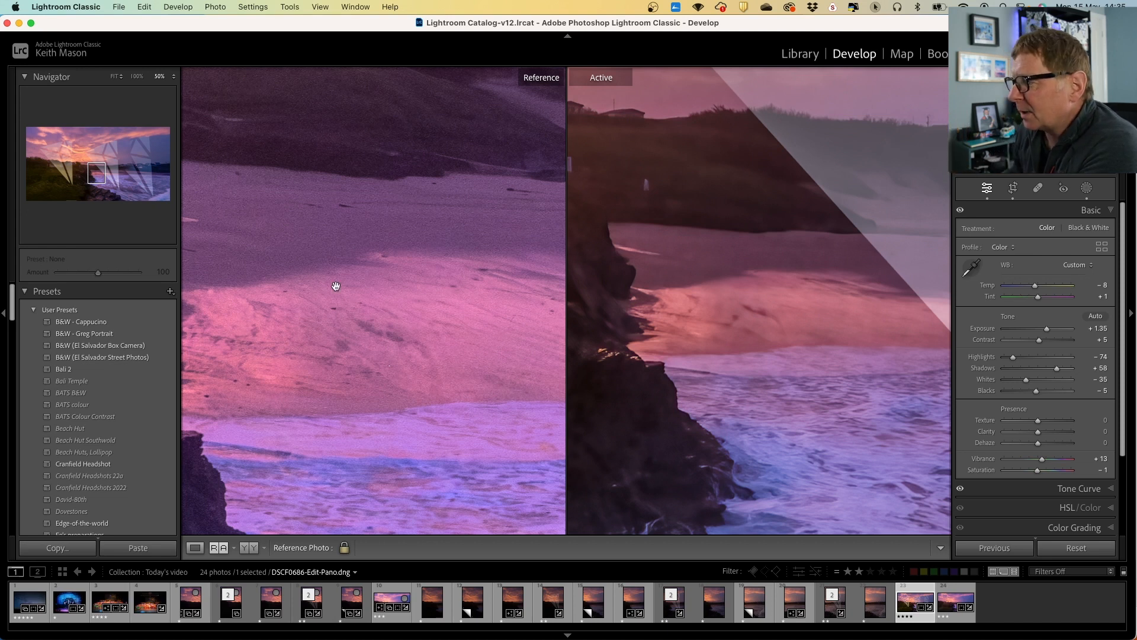
click(751, 373)
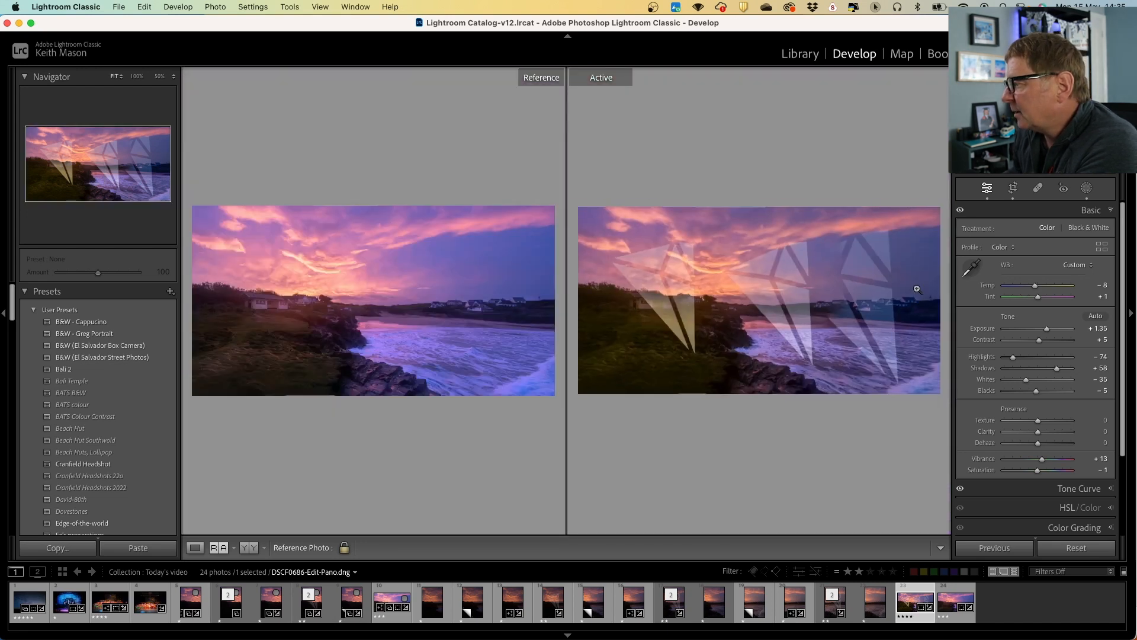
click(523, 300)
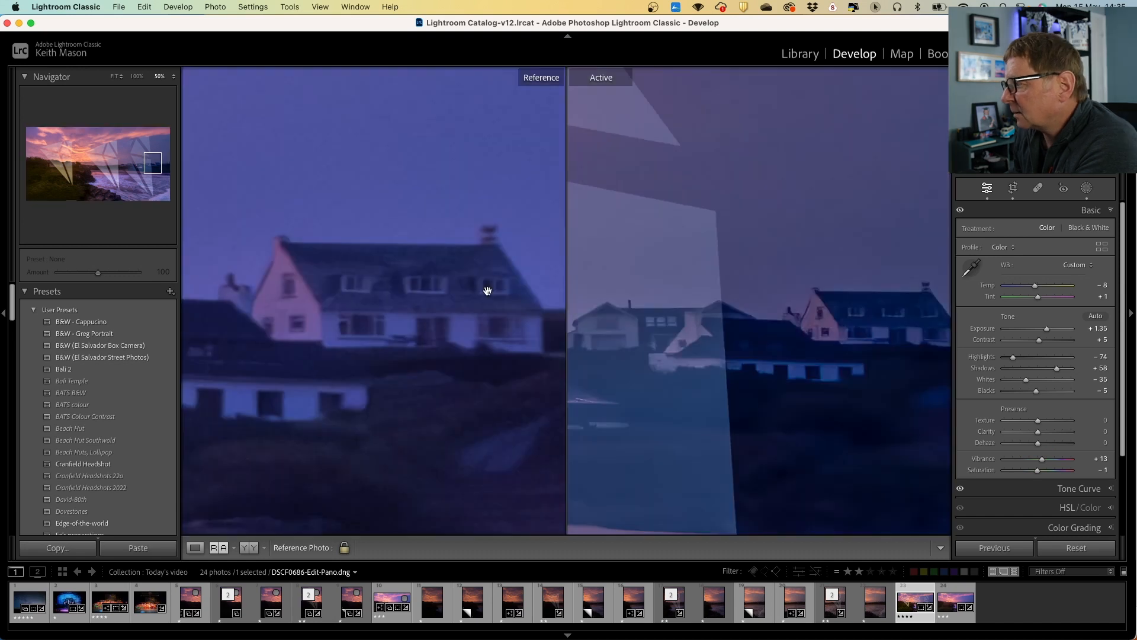